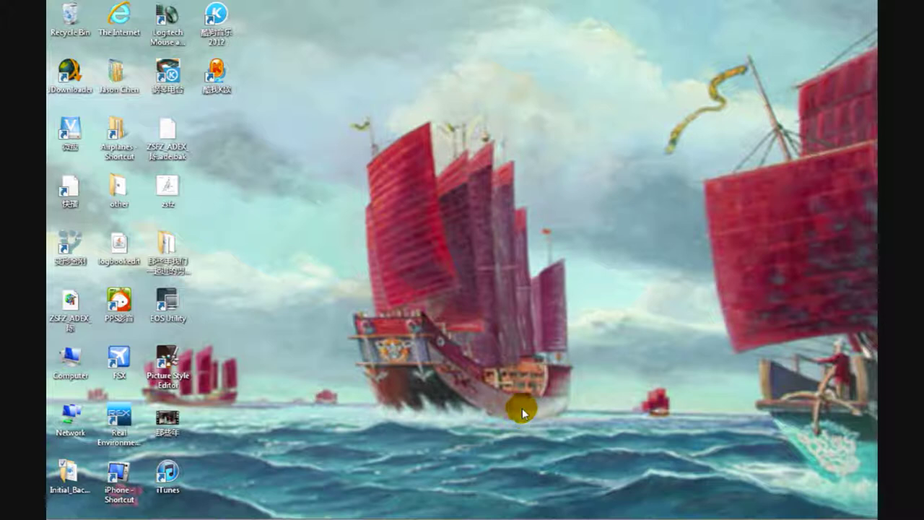
Restore the REX Configuration Manager window from the taskbar, showing backup backupfile_20120512.
{"action": "left_click", "coordinate": [123, 442]}
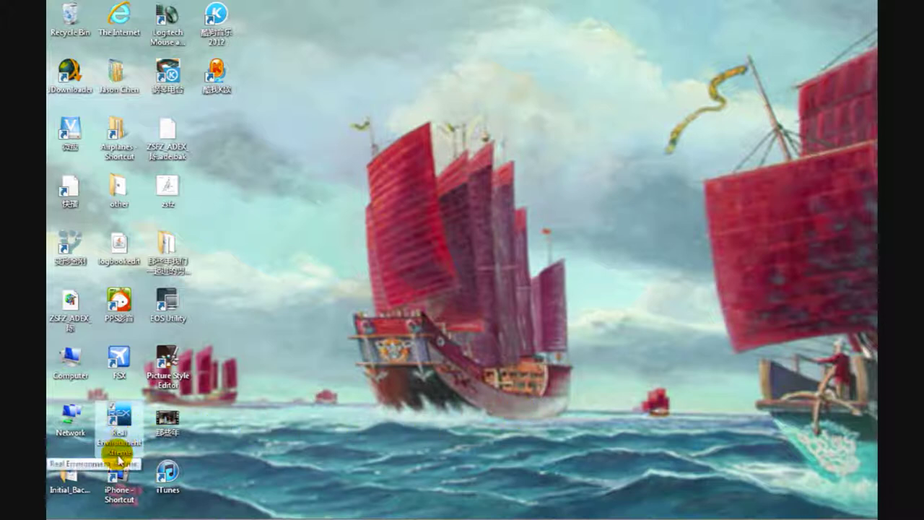
{"action": "left_click", "coordinate": [504, 432]}
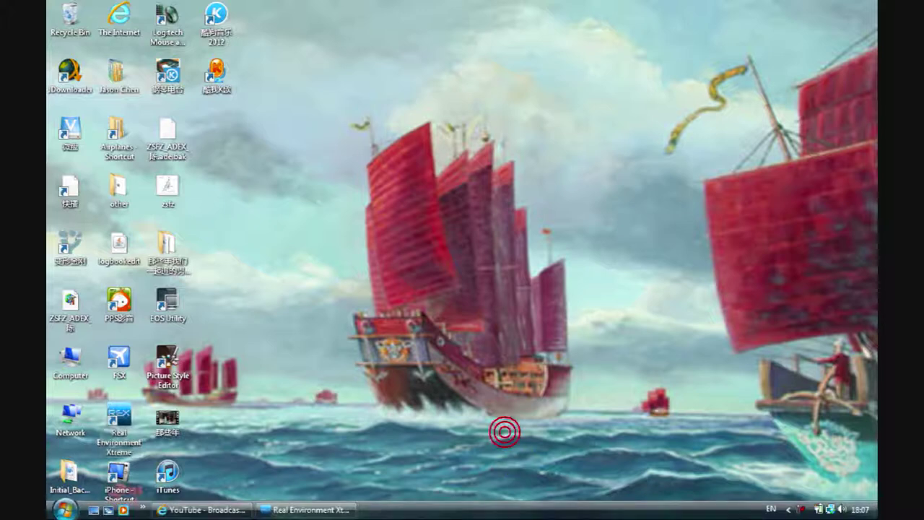
{"action": "left_click", "coordinate": [311, 510]}
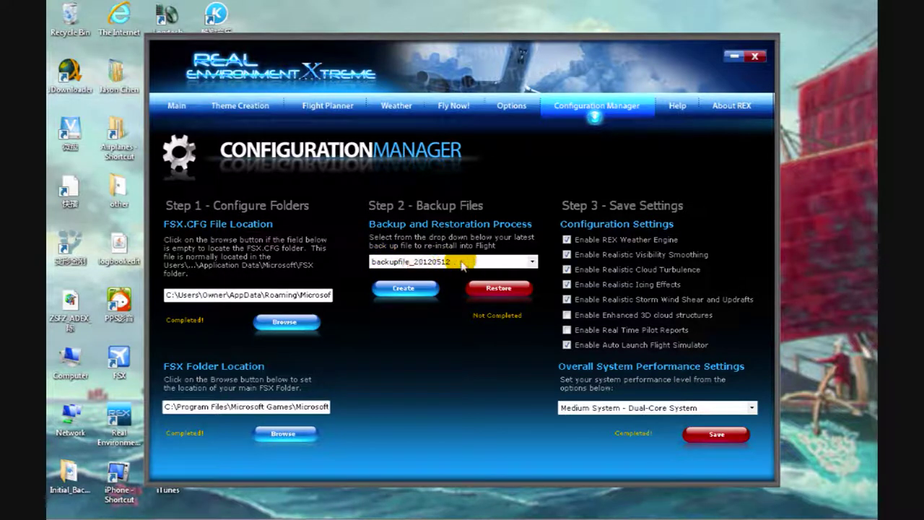
Create a new backup of the current REX settings in Configuration Manager.
{"action": "left_click", "coordinate": [417, 263]}
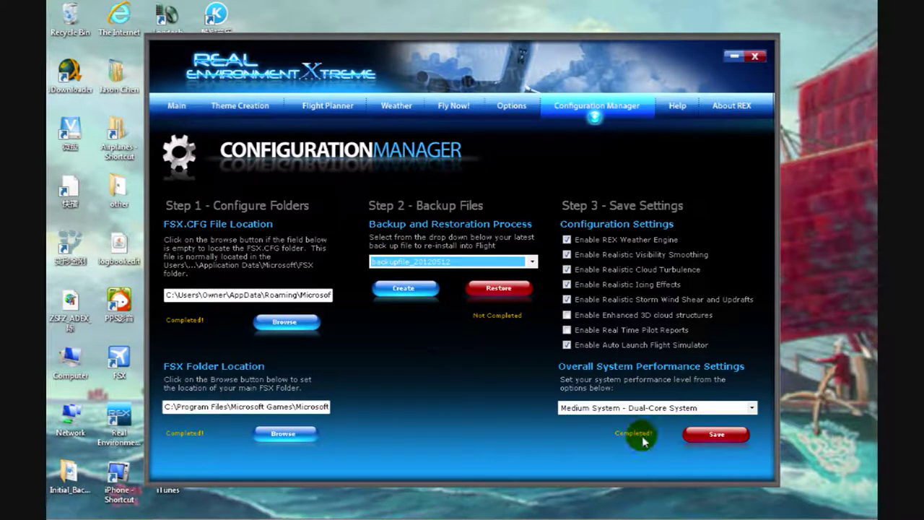
{"action": "left_click", "coordinate": [707, 437]}
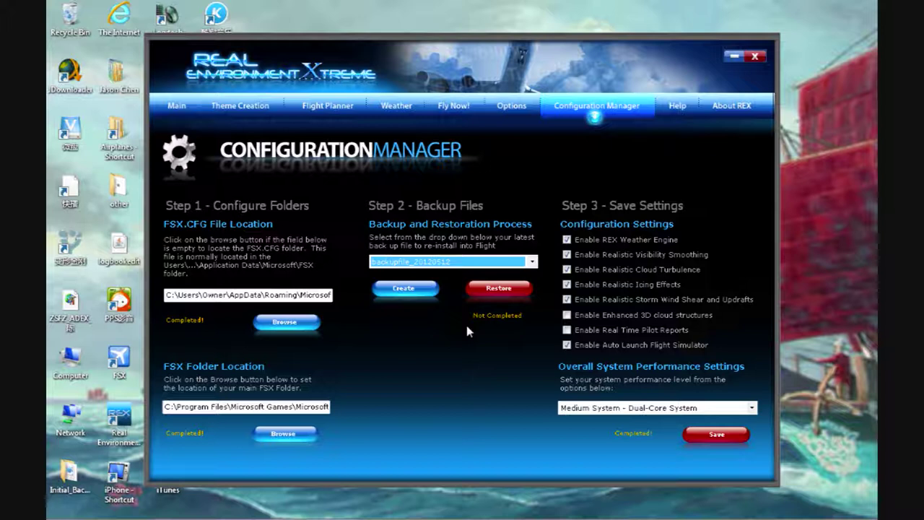
{"action": "left_click", "coordinate": [411, 289]}
Select backupfile_20120512 in the backup list, then minimize REX to the desktop.
{"action": "left_click", "coordinate": [422, 287]}
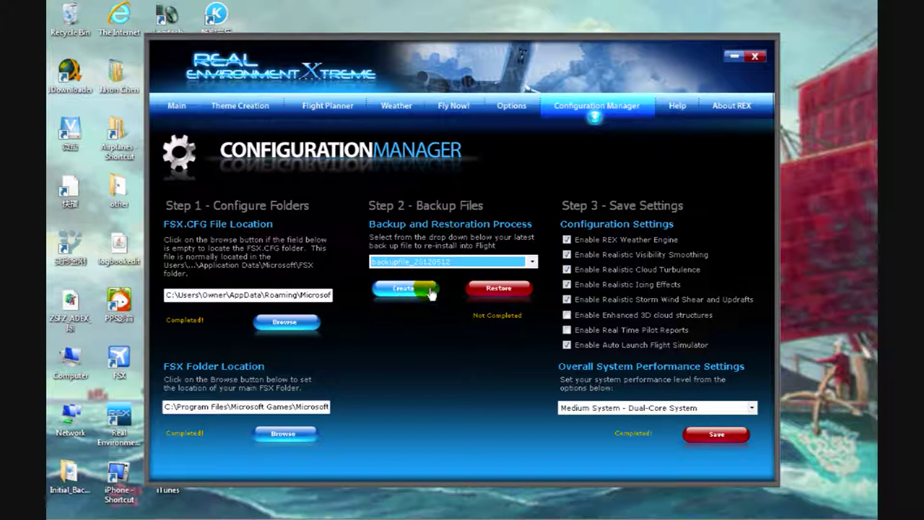
{"action": "left_click", "coordinate": [449, 264]}
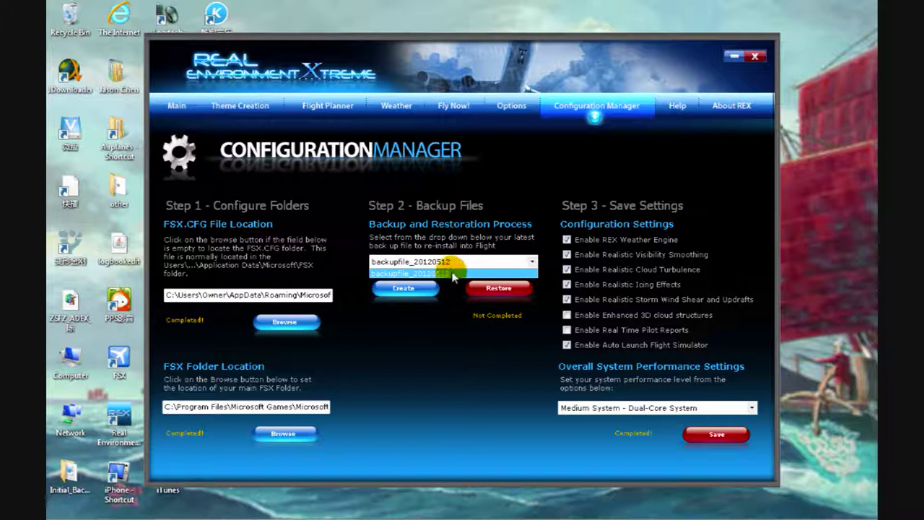
{"action": "left_click", "coordinate": [451, 272]}
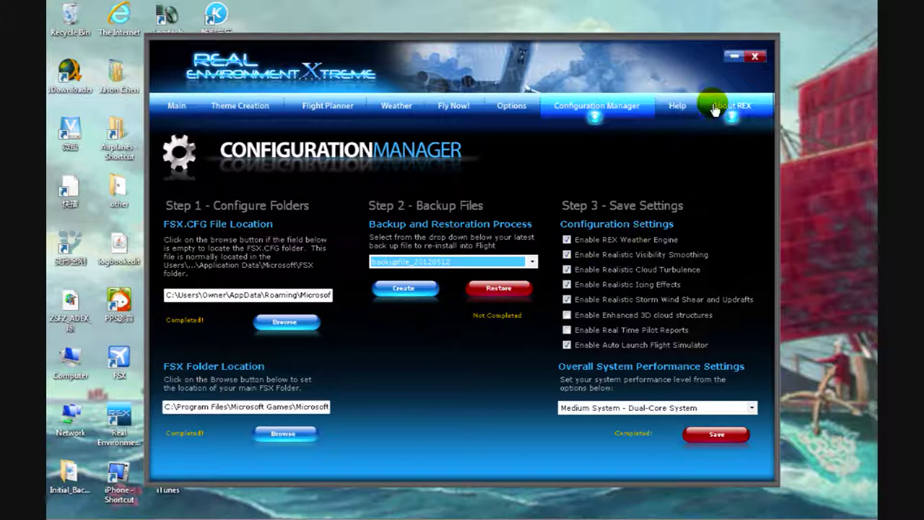
{"action": "left_click", "coordinate": [733, 58]}
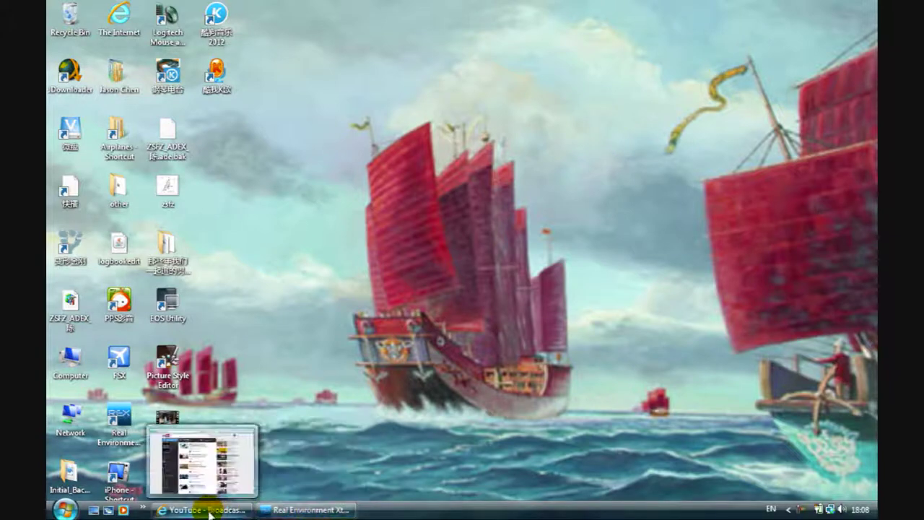
From Start > Computer, open Local Disk (C:) and then Program Files.
{"action": "left_click", "coordinate": [59, 508]}
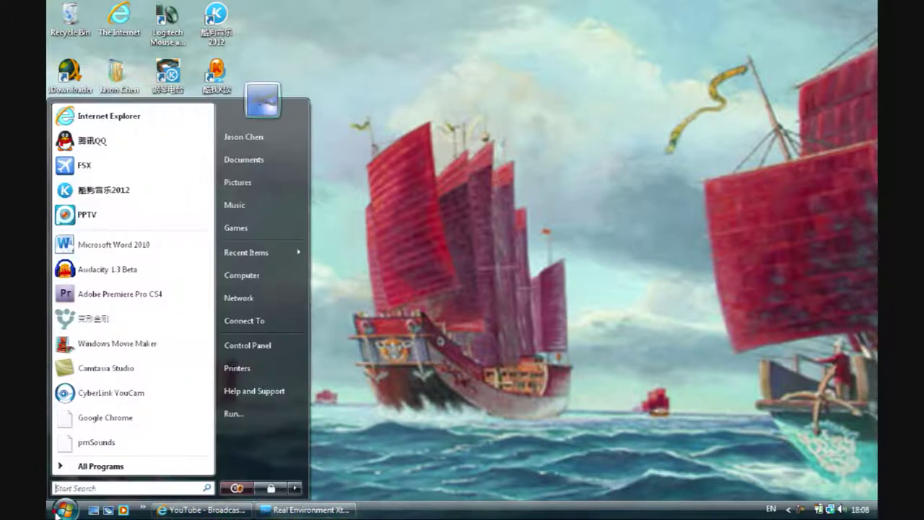
{"action": "left_click", "coordinate": [263, 275]}
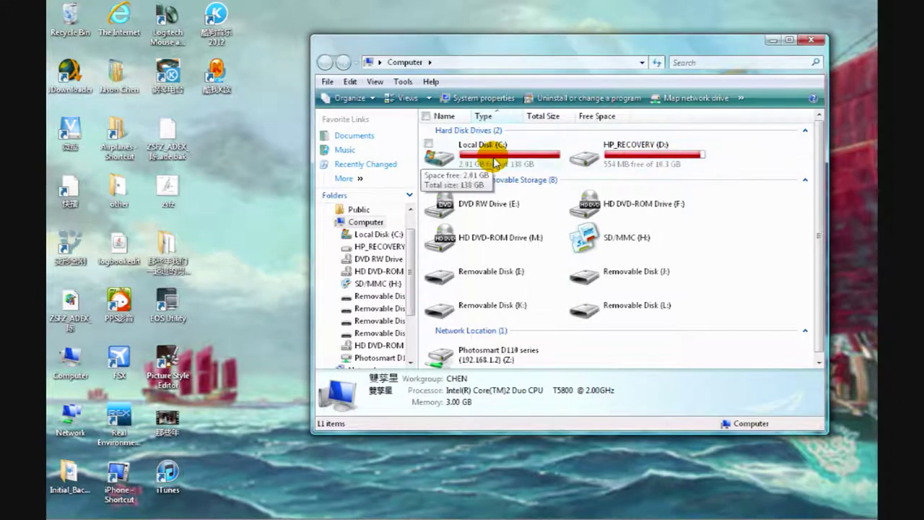
{"action": "double_click", "coordinate": [495, 160]}
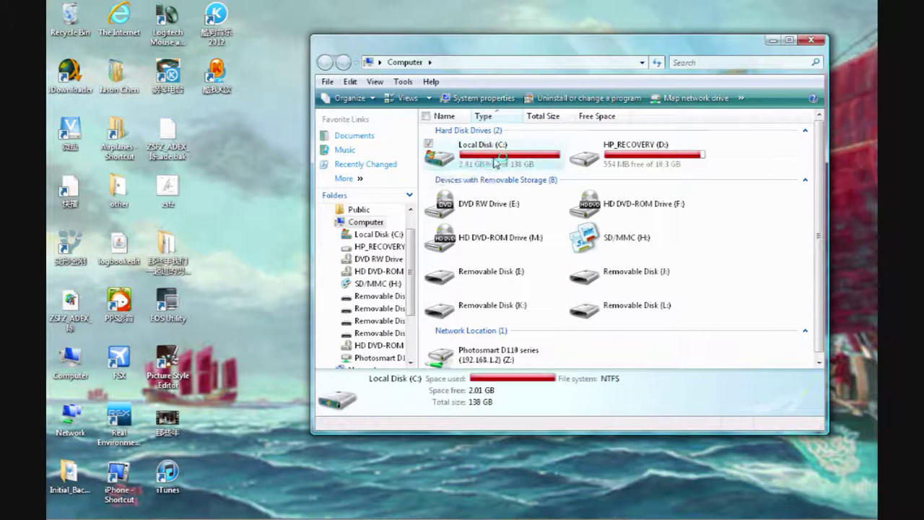
{"action": "scroll", "coordinate": [682, 271], "scroll_direction": "down", "scroll_amount": 3}
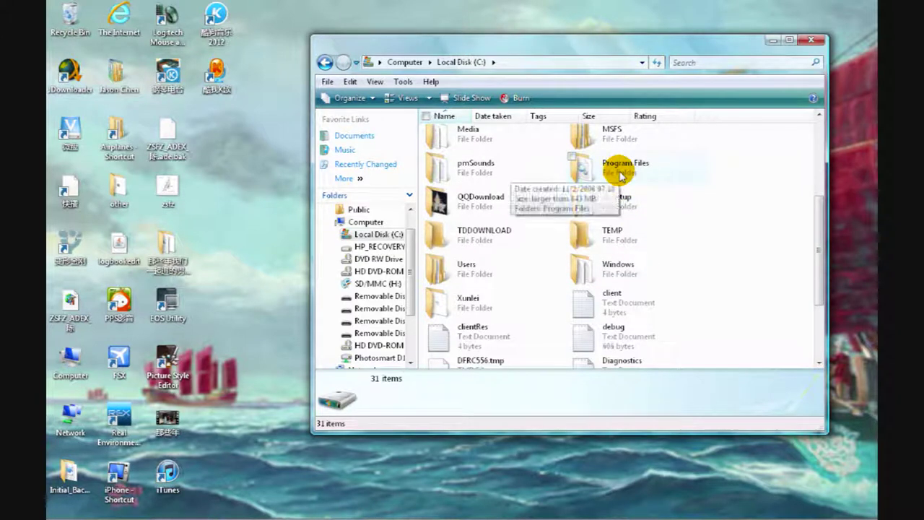
{"action": "double_click", "coordinate": [619, 173]}
Open Real Environment Xtreme\Themes\Backup and select the backupfile_20120512 folder.
{"action": "scroll", "coordinate": [491, 206], "scroll_direction": "down", "scroll_amount": 13}
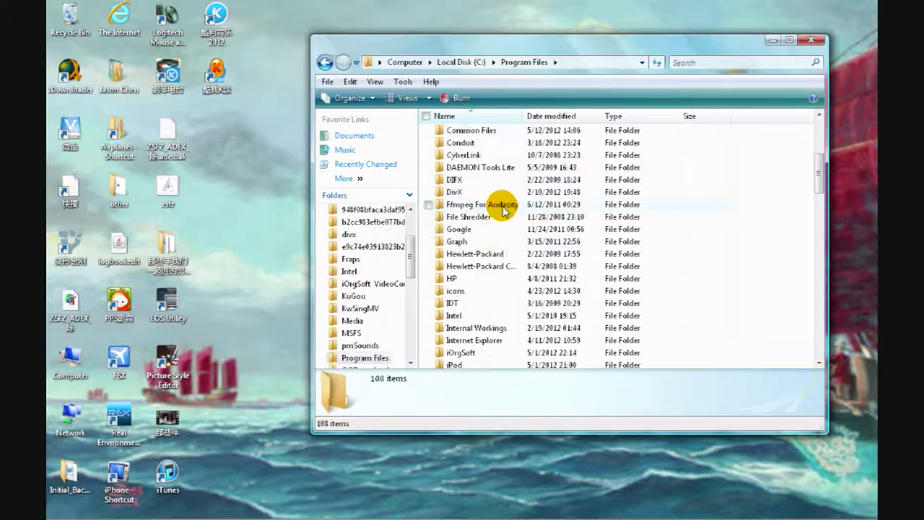
{"action": "scroll", "coordinate": [507, 215], "scroll_direction": "down", "scroll_amount": 7}
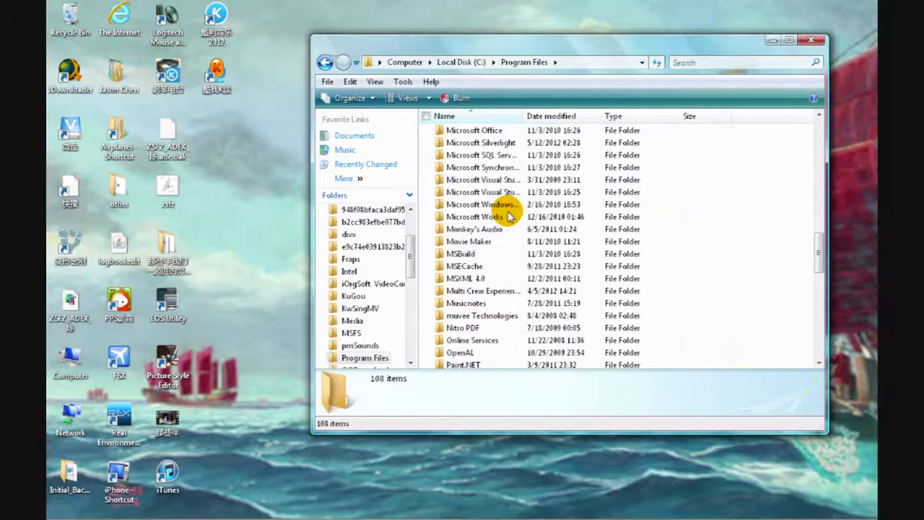
{"action": "scroll", "coordinate": [508, 215], "scroll_direction": "down", "scroll_amount": 4}
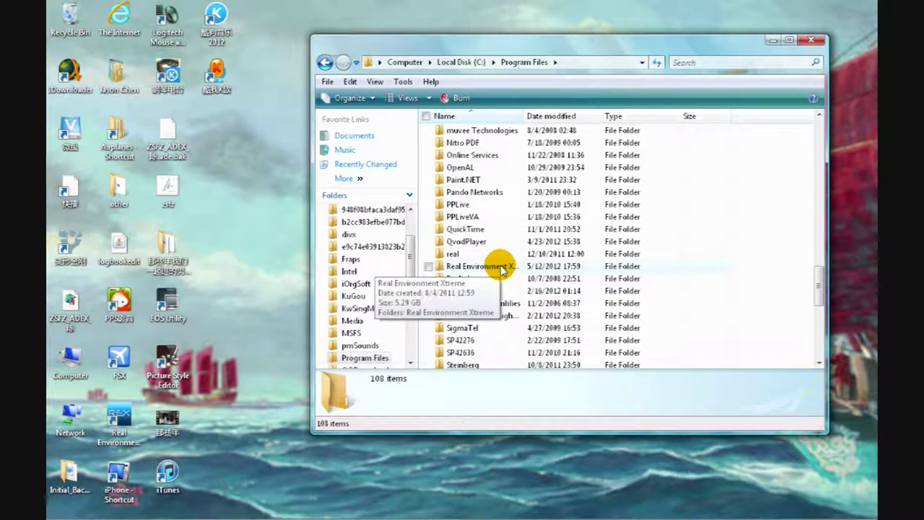
{"action": "double_click", "coordinate": [500, 267]}
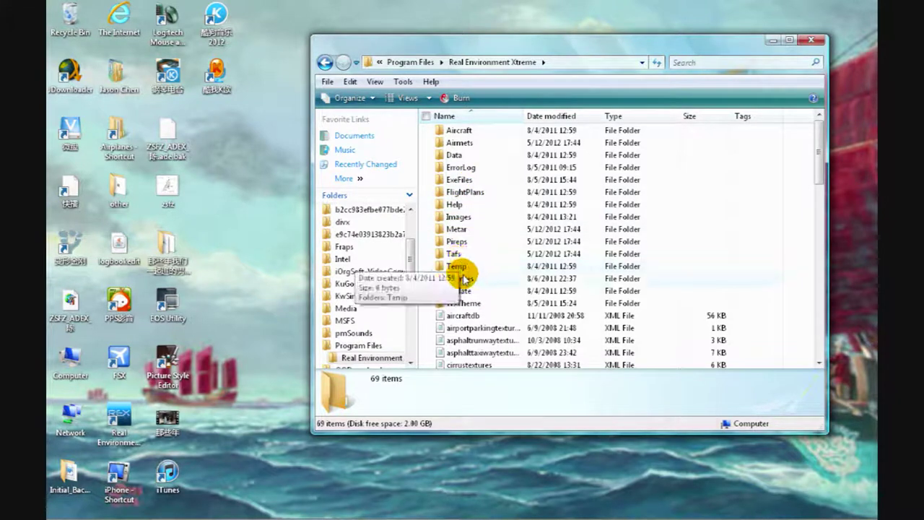
{"action": "double_click", "coordinate": [464, 279]}
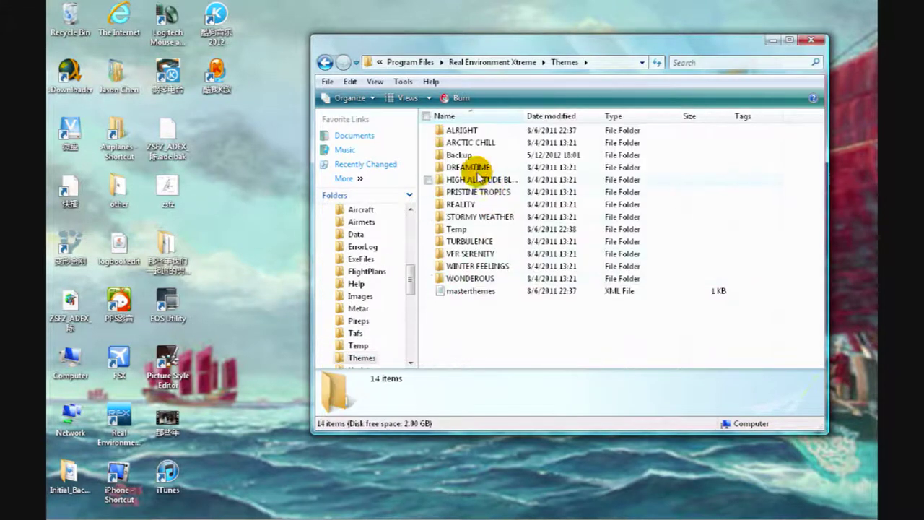
{"action": "double_click", "coordinate": [458, 154]}
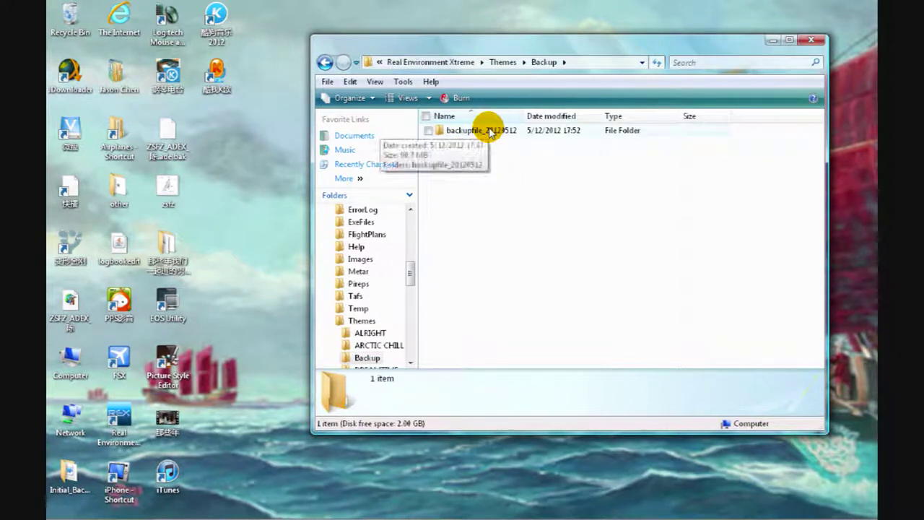
{"action": "left_click", "coordinate": [488, 132]}
Rename the backupfile_20120512 folder in Themes\Backup to 'Initial_Backup' via its context menu.
{"action": "right_click", "coordinate": [489, 131]}
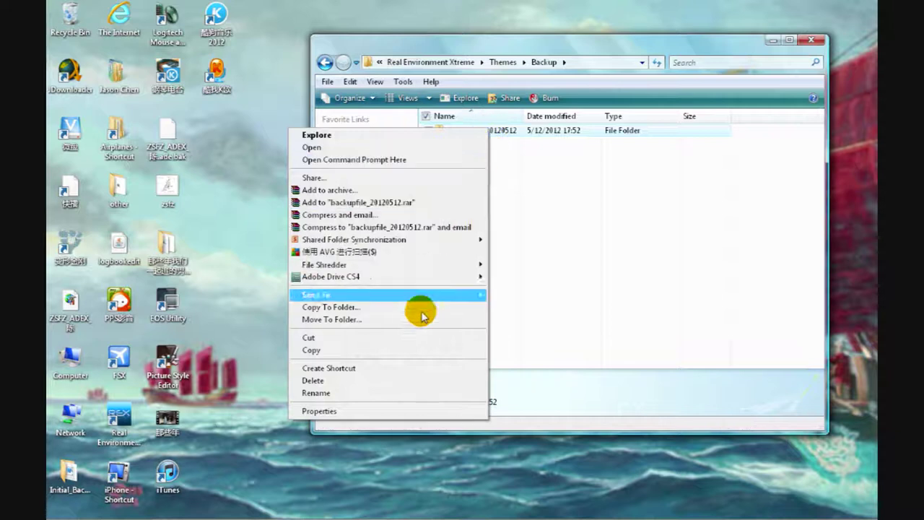
{"action": "left_click", "coordinate": [383, 392]}
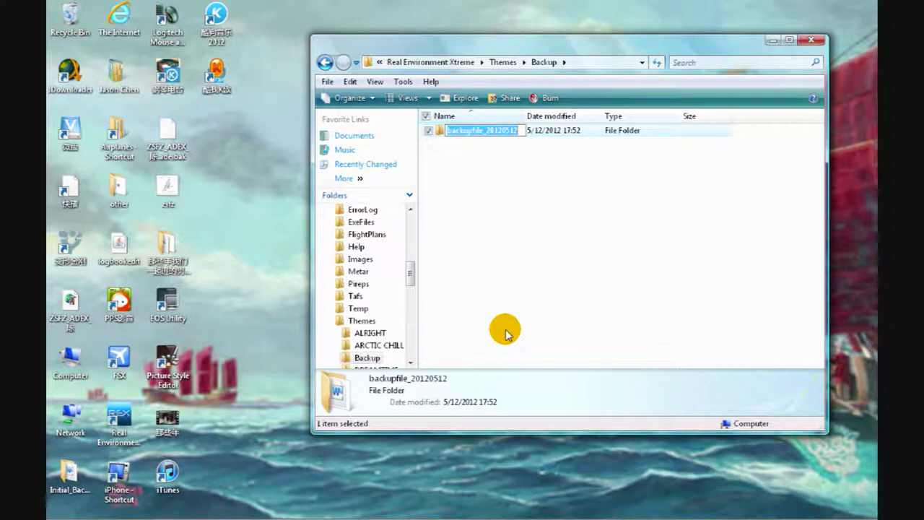
{"action": "key", "text": "BackSpace"}
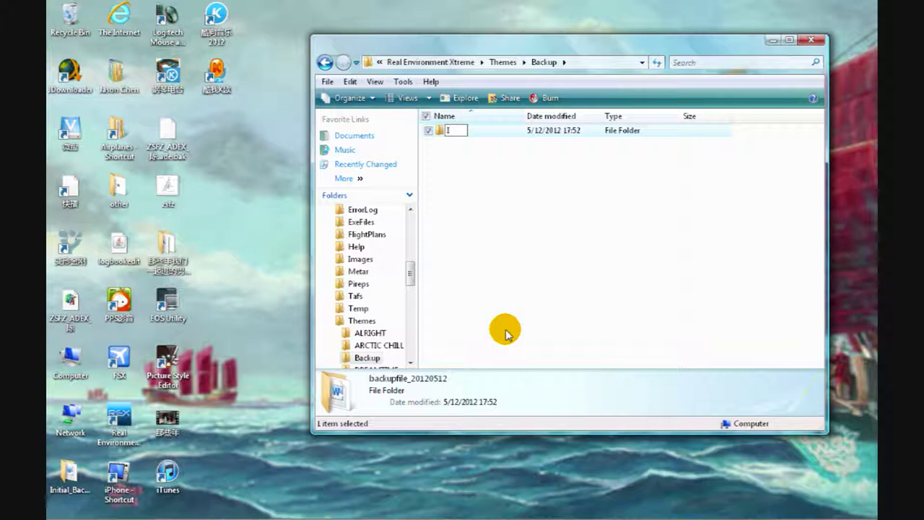
{"action": "type", "text": "Initial_Backup"}
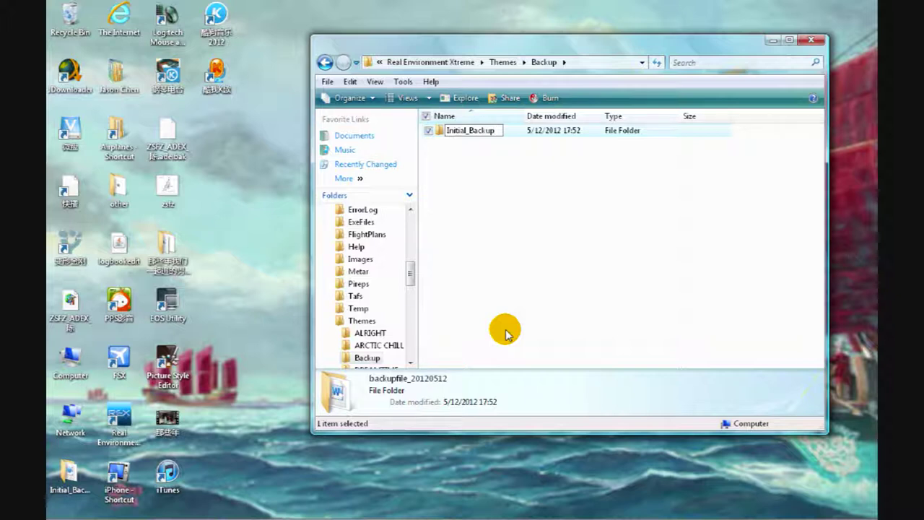
{"action": "key", "text": "Return"}
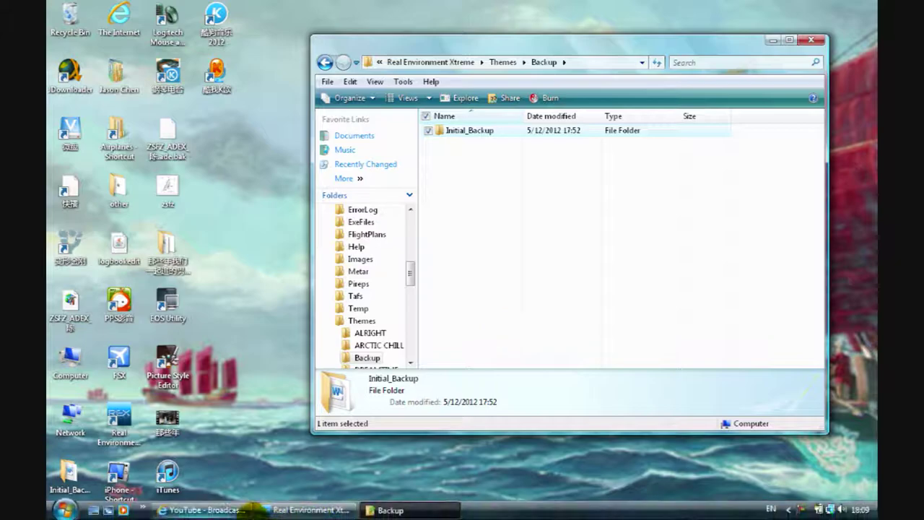
Check REX's list of restorable backups in Configuration Manager, then close REX.
{"action": "left_click", "coordinate": [303, 509]}
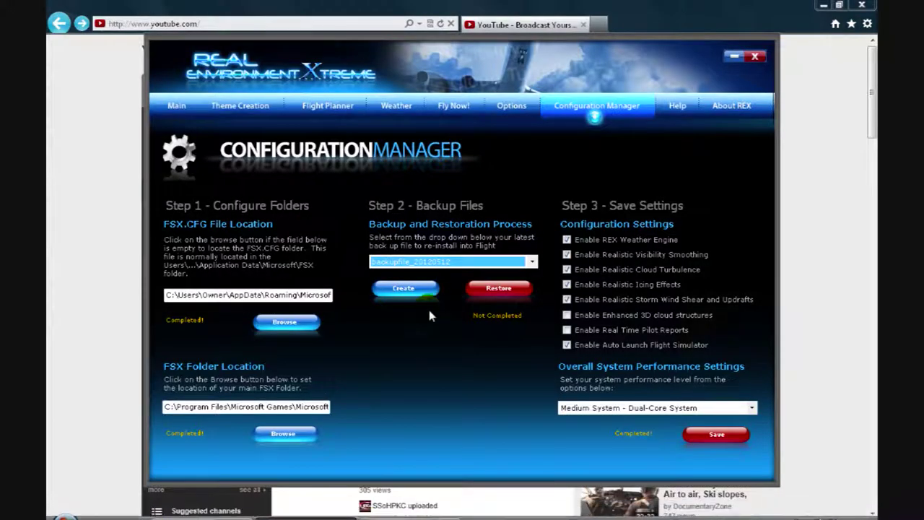
{"action": "left_click", "coordinate": [531, 261]}
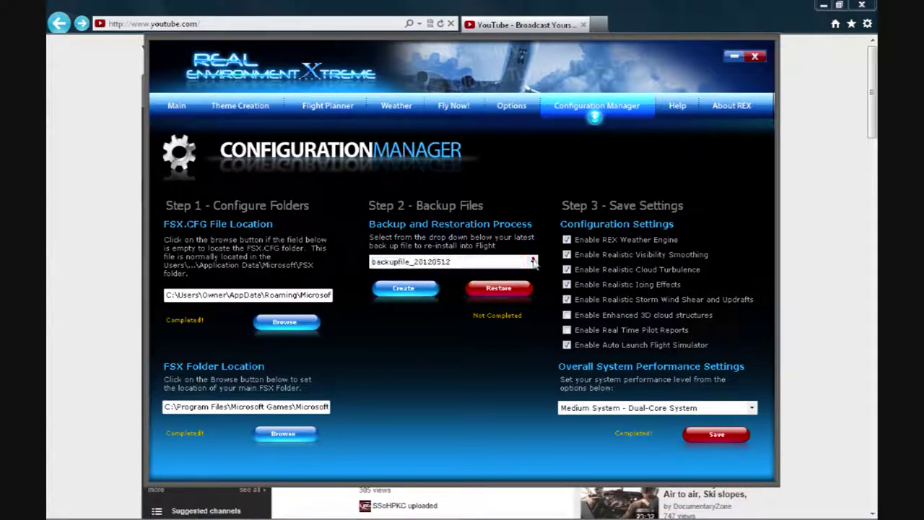
{"action": "left_click", "coordinate": [531, 261]}
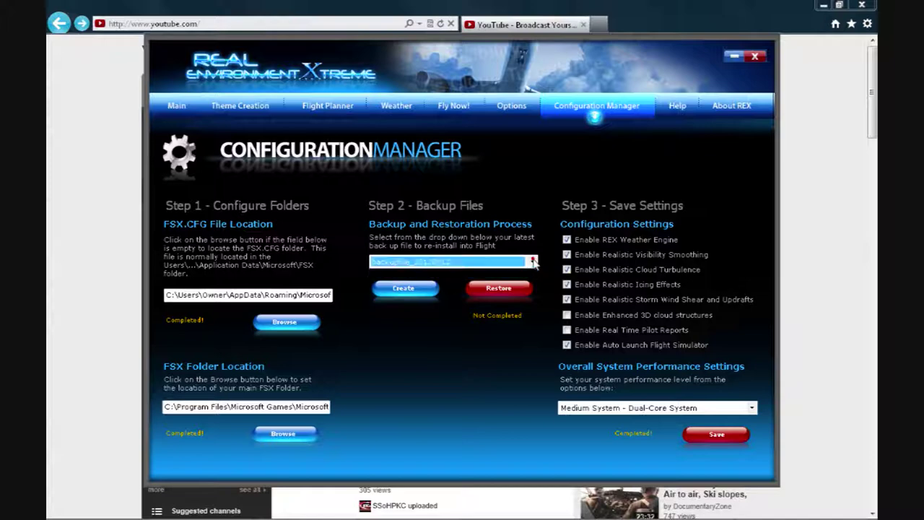
{"action": "left_click", "coordinate": [754, 60]}
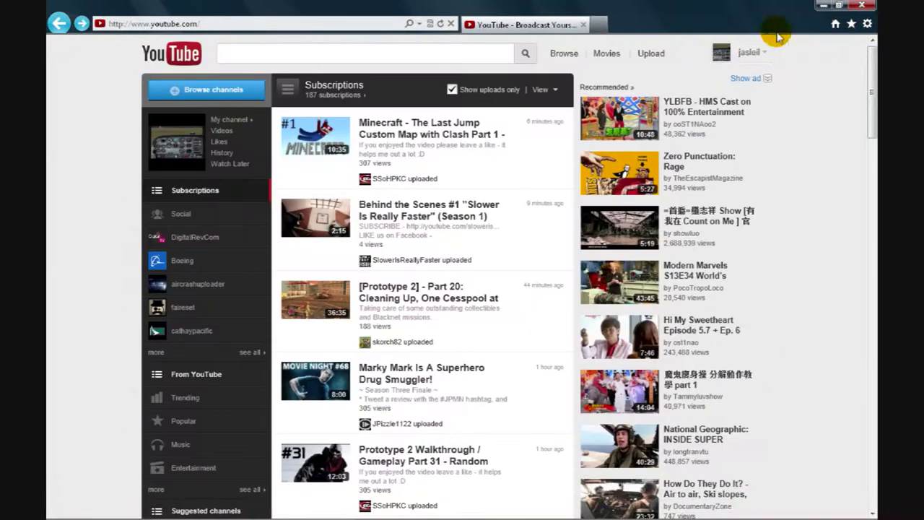
Relaunch REX from its desktop shortcut and move the stalled loading splash window higher.
{"action": "left_click", "coordinate": [824, 6]}
{"action": "left_click", "coordinate": [124, 437]}
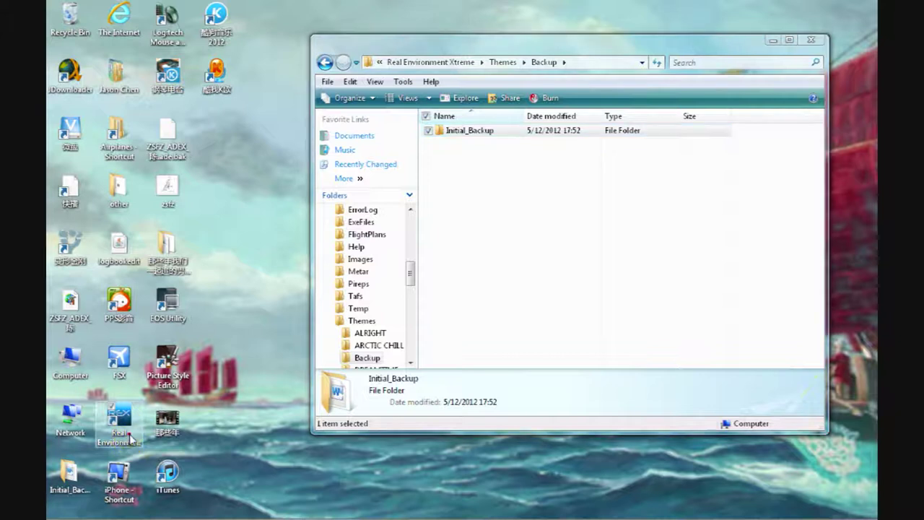
{"action": "double_click", "coordinate": [132, 438]}
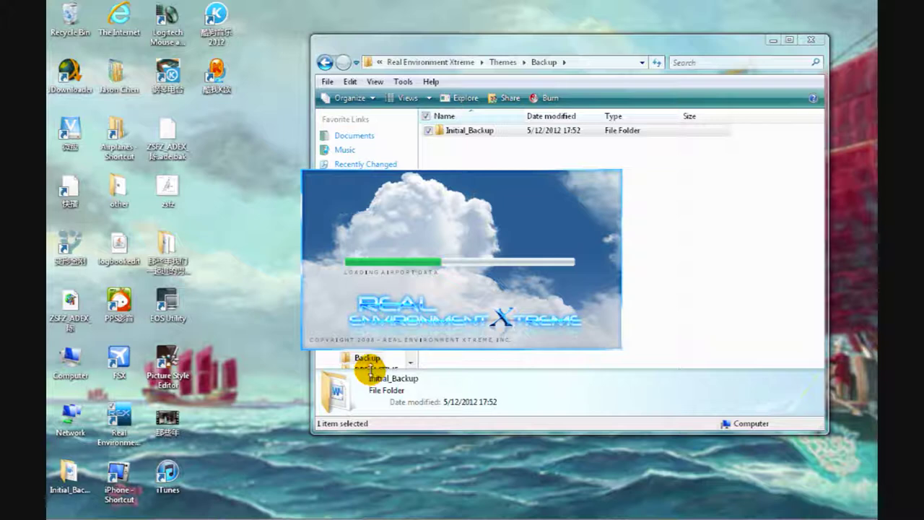
{"action": "left_click", "coordinate": [775, 41]}
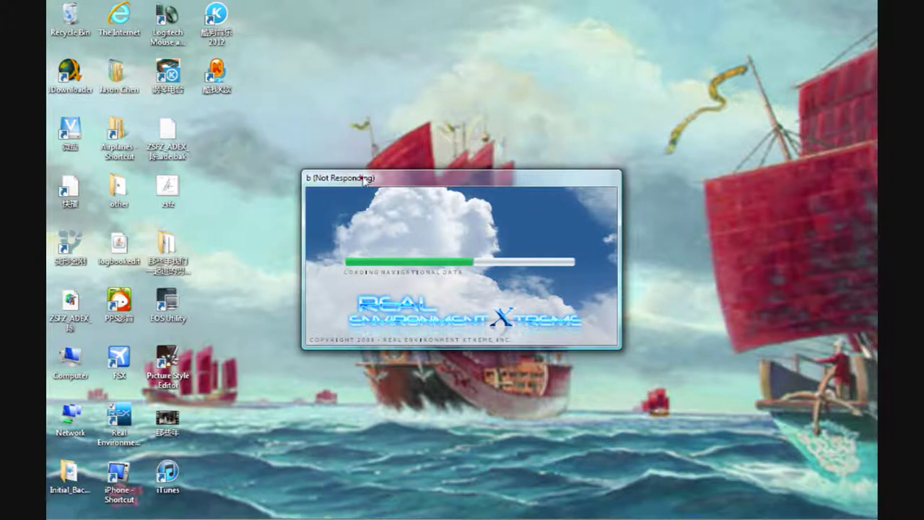
{"action": "left_click_drag", "start_coordinate": [361, 177], "coordinate": [369, 128]}
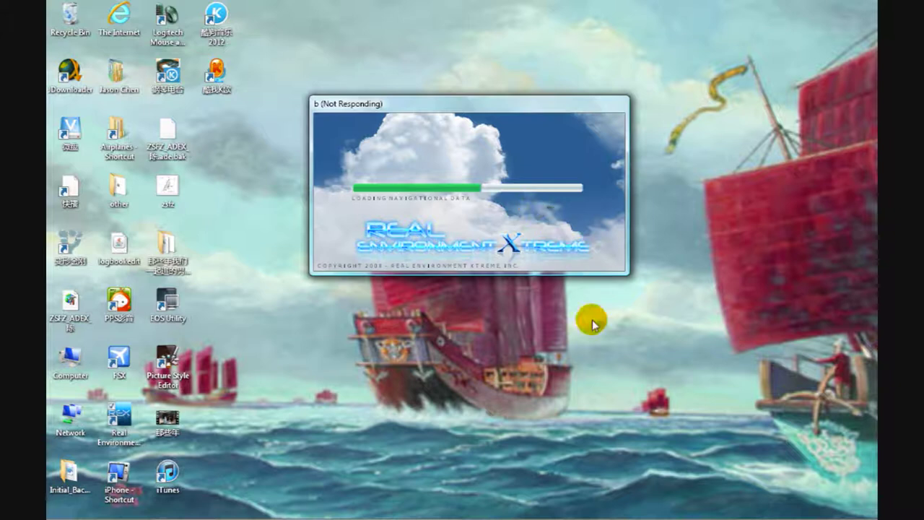
{"action": "mouse_move", "coordinate": [599, 513]}
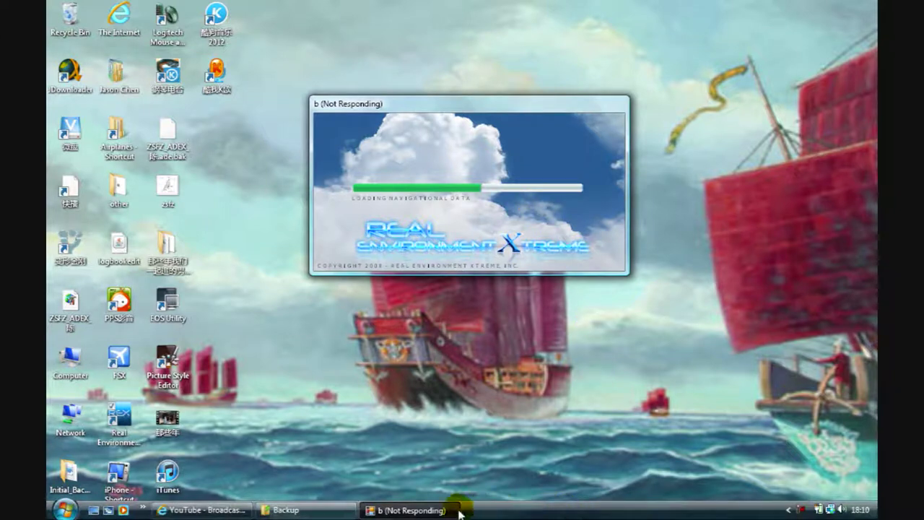
{"action": "mouse_move", "coordinate": [409, 515]}
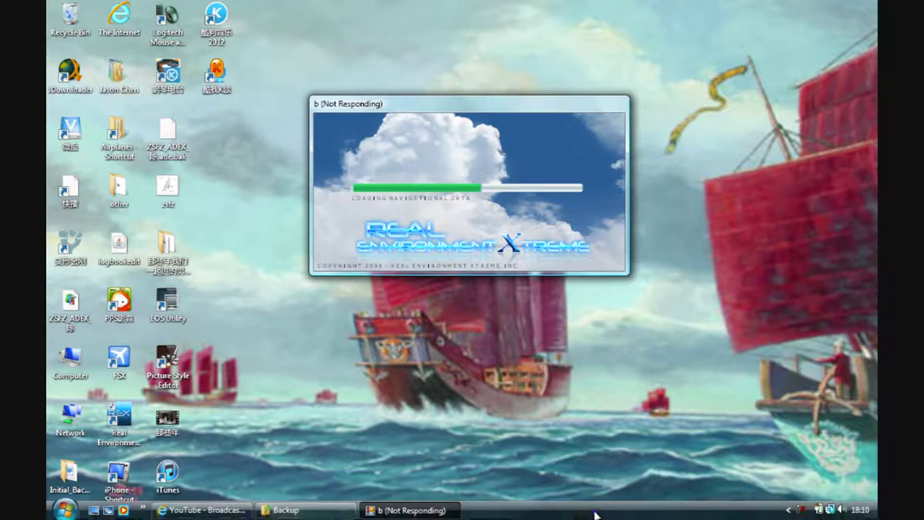
{"action": "right_click", "coordinate": [595, 514]}
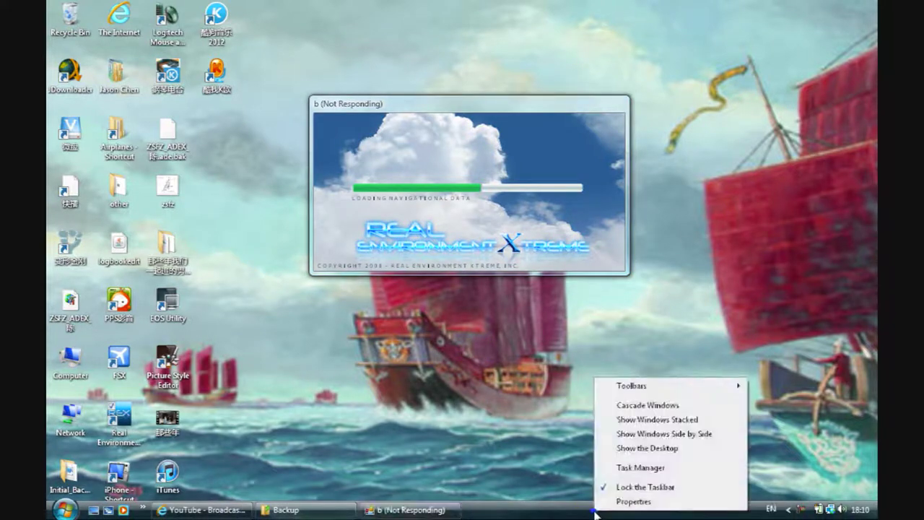
Open and close Task Manager, then confirm the weather load with Use Real-Time Weather.
{"action": "left_click", "coordinate": [650, 466]}
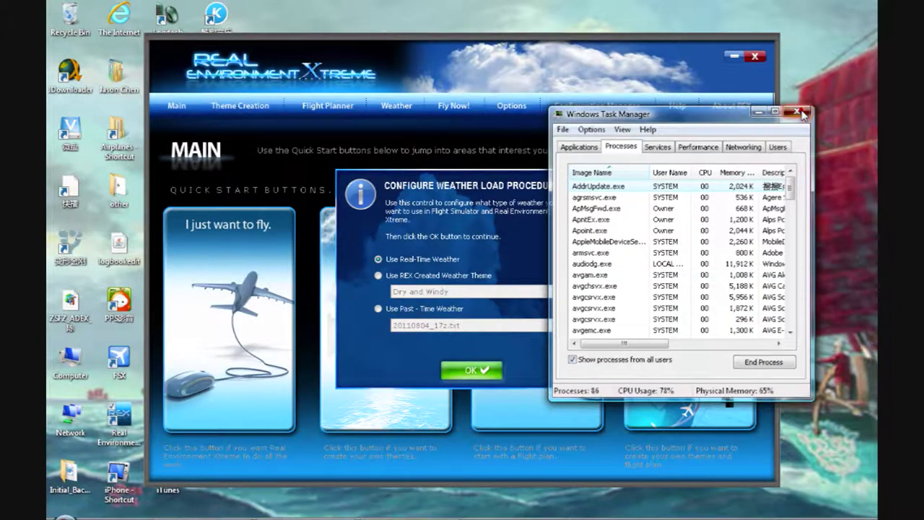
{"action": "left_click", "coordinate": [798, 109]}
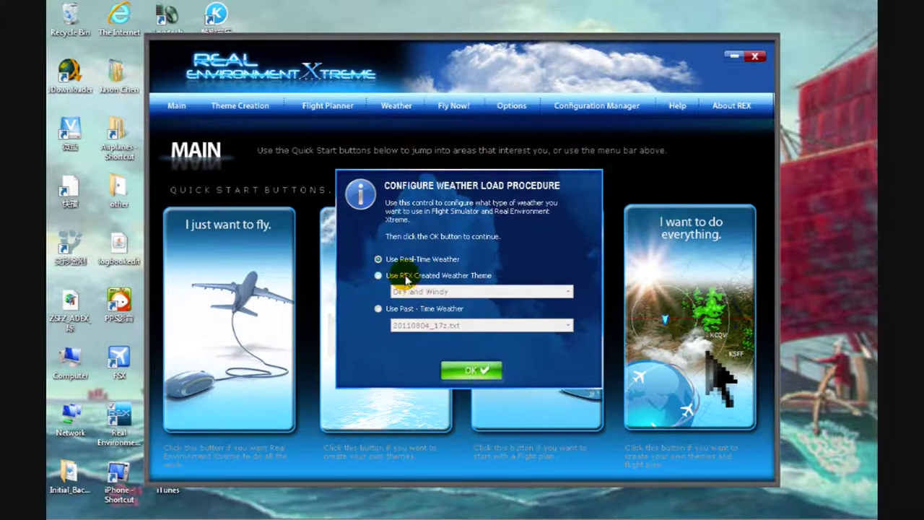
{"action": "left_click", "coordinate": [403, 275]}
{"action": "left_click", "coordinate": [387, 311]}
{"action": "left_click", "coordinate": [381, 260]}
{"action": "left_click", "coordinate": [465, 373]}
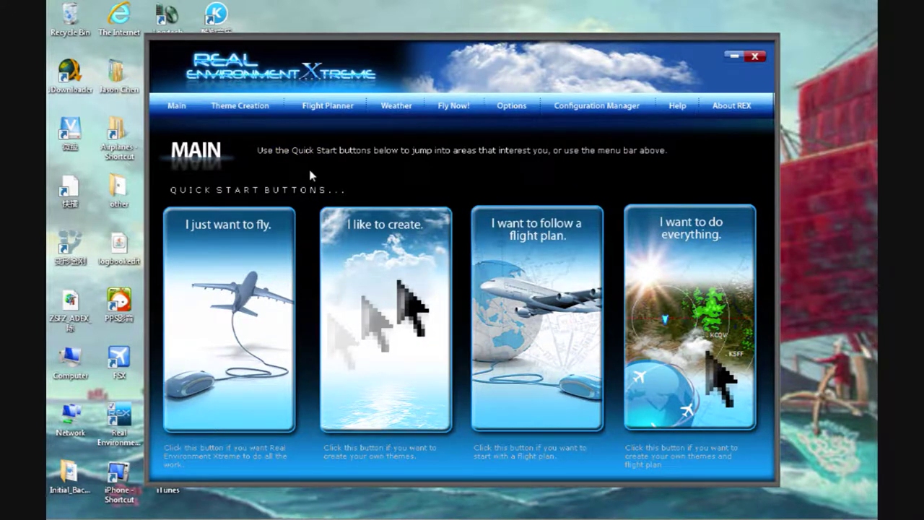
View Configuration Manager's Initial_Backup restore status, then go to the Theme Creation page.
{"action": "left_click", "coordinate": [570, 114]}
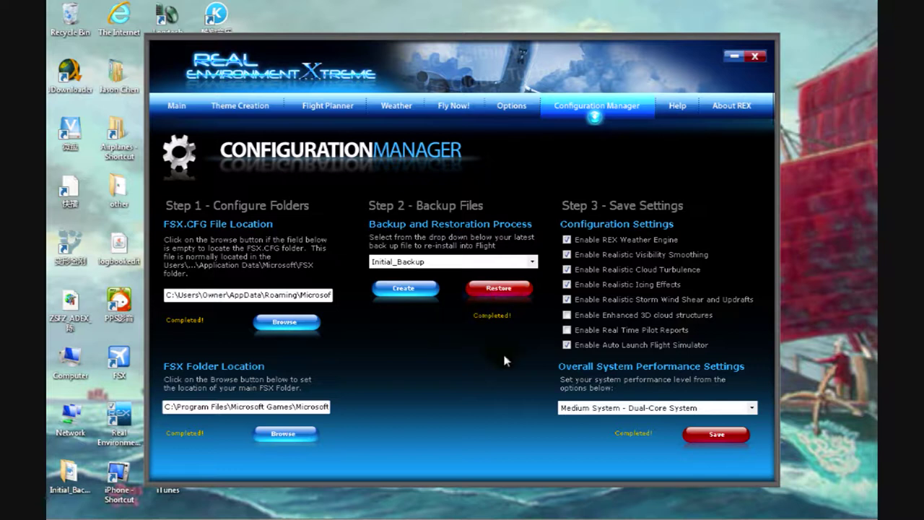
{"action": "left_click", "coordinate": [255, 118]}
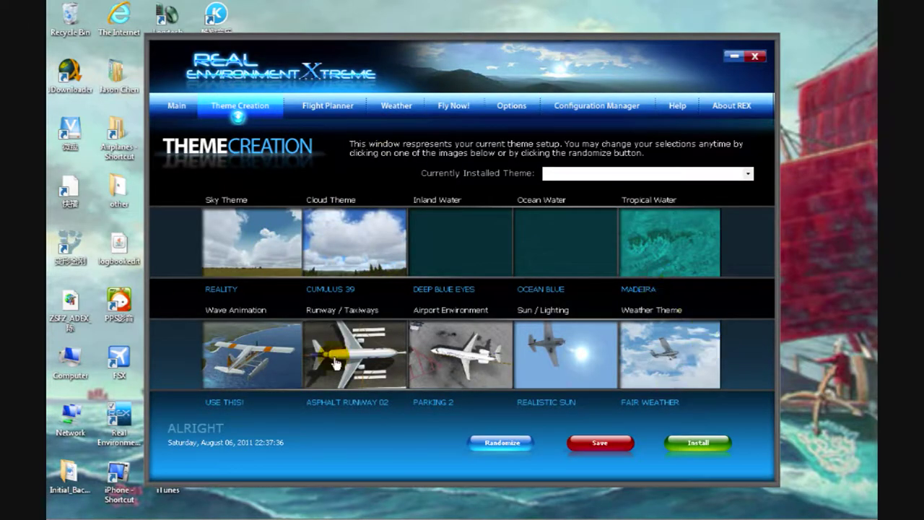
Go to Fly Now! to view the theme setup: Reality sky, Cumulus 39 clouds, Fair Weather.
{"action": "left_click", "coordinate": [469, 114]}
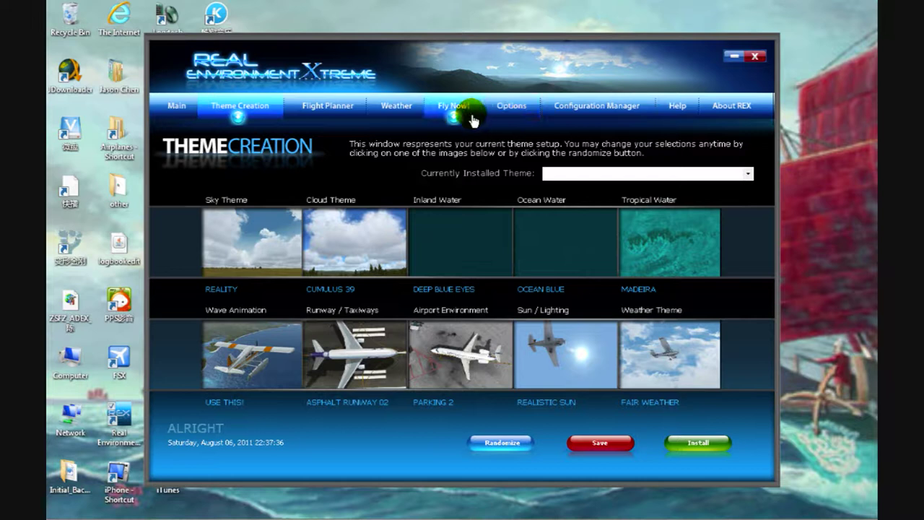